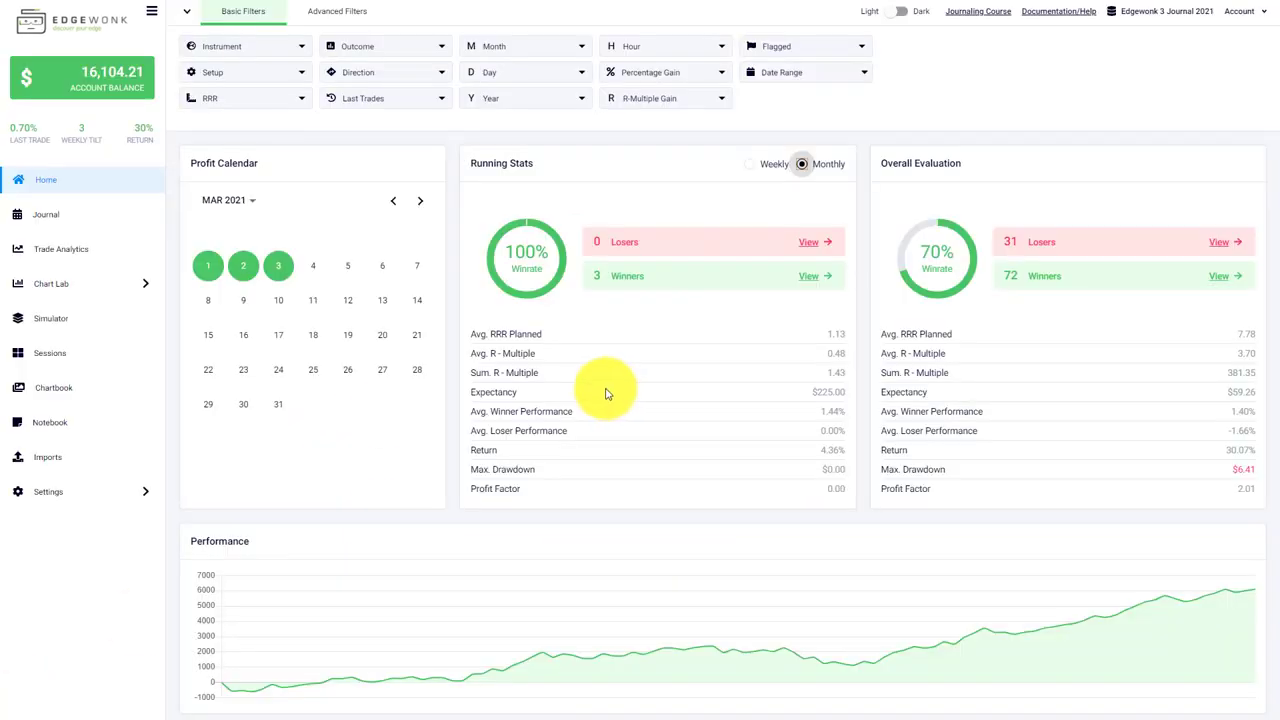
Open the Journal and scroll the trade table right to the PCP and PCR columns.
left_click(105, 218)
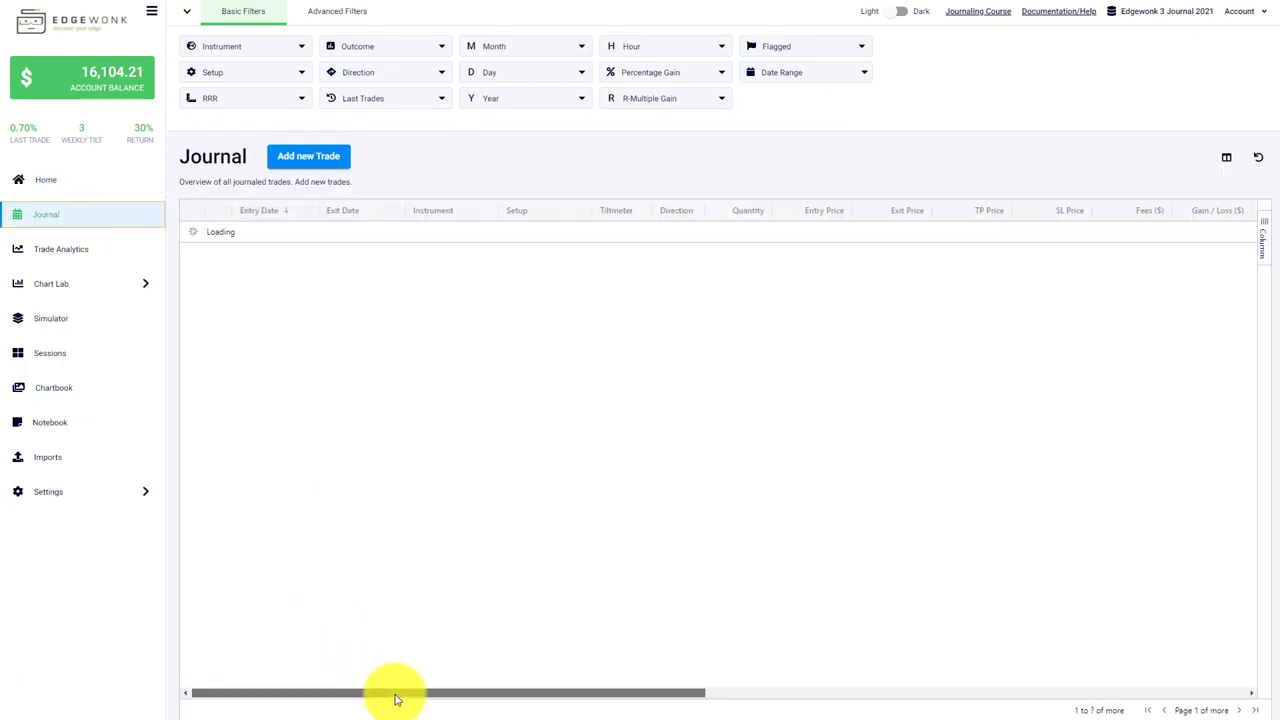
mouse_move(400, 692)
left_mouse_down()
mouse_move(490, 710)
mouse_move(735, 706)
left_mouse_up()
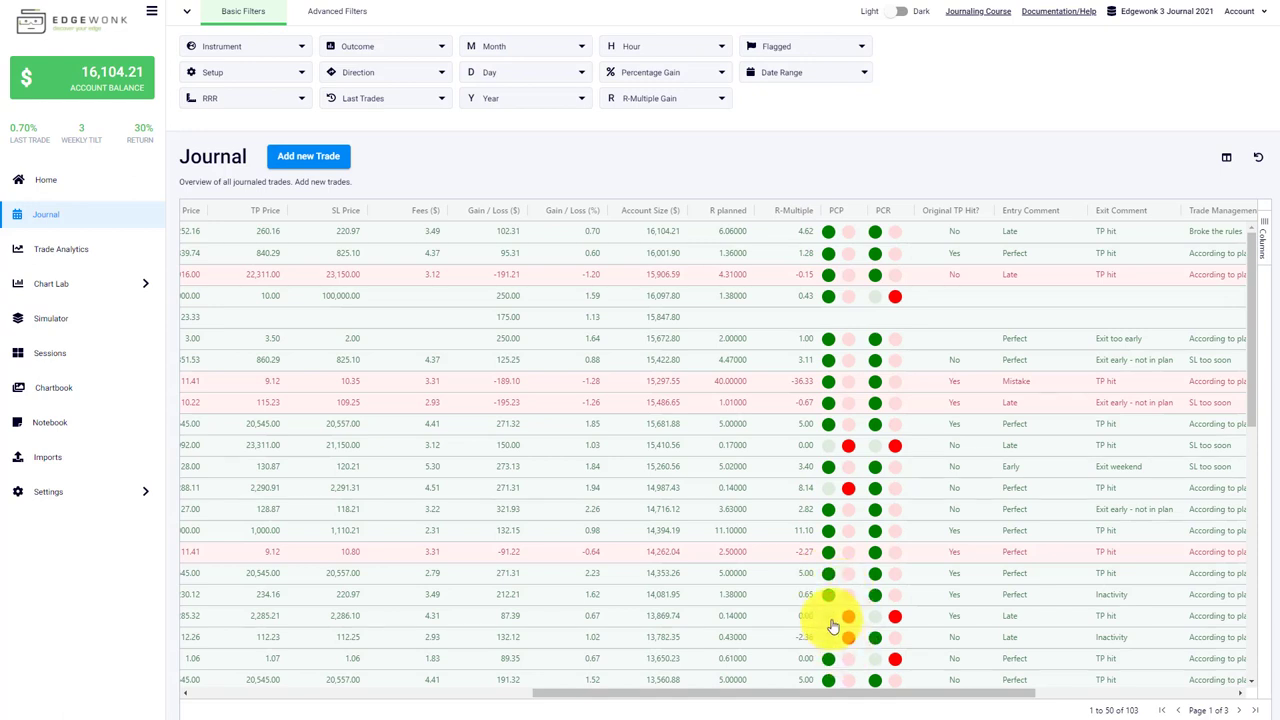
Give the -2.36 R-multiple trade a red PCP rating in the Journal.
left_click(845, 636)
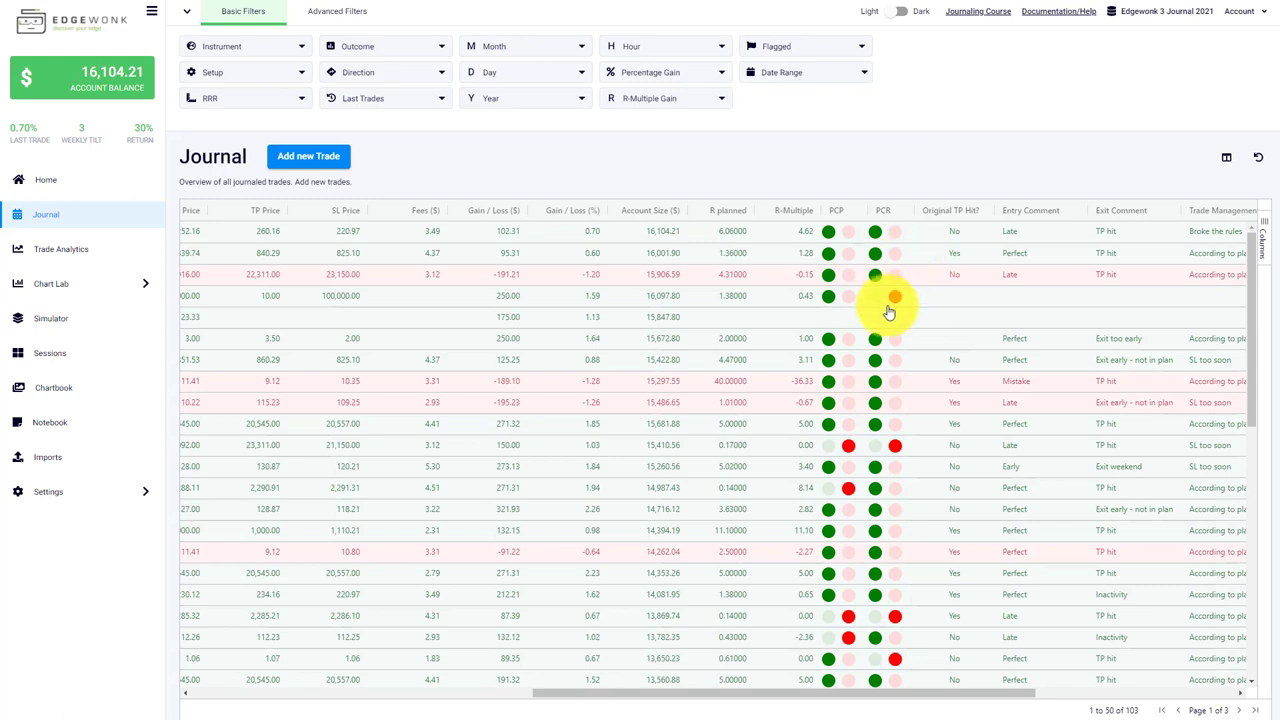
left_click(100, 289)
left_click(105, 282)
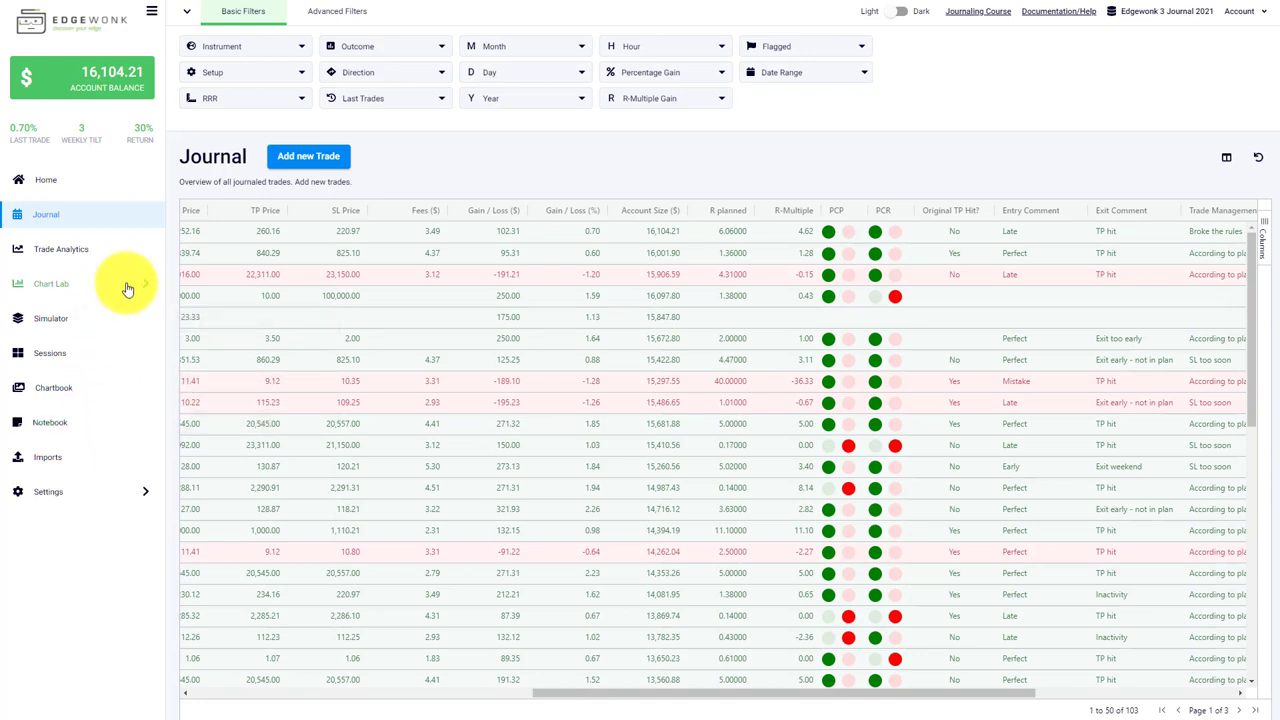
Open the Winrate Over Time chart from the Chart Lab list.
left_click(128, 288)
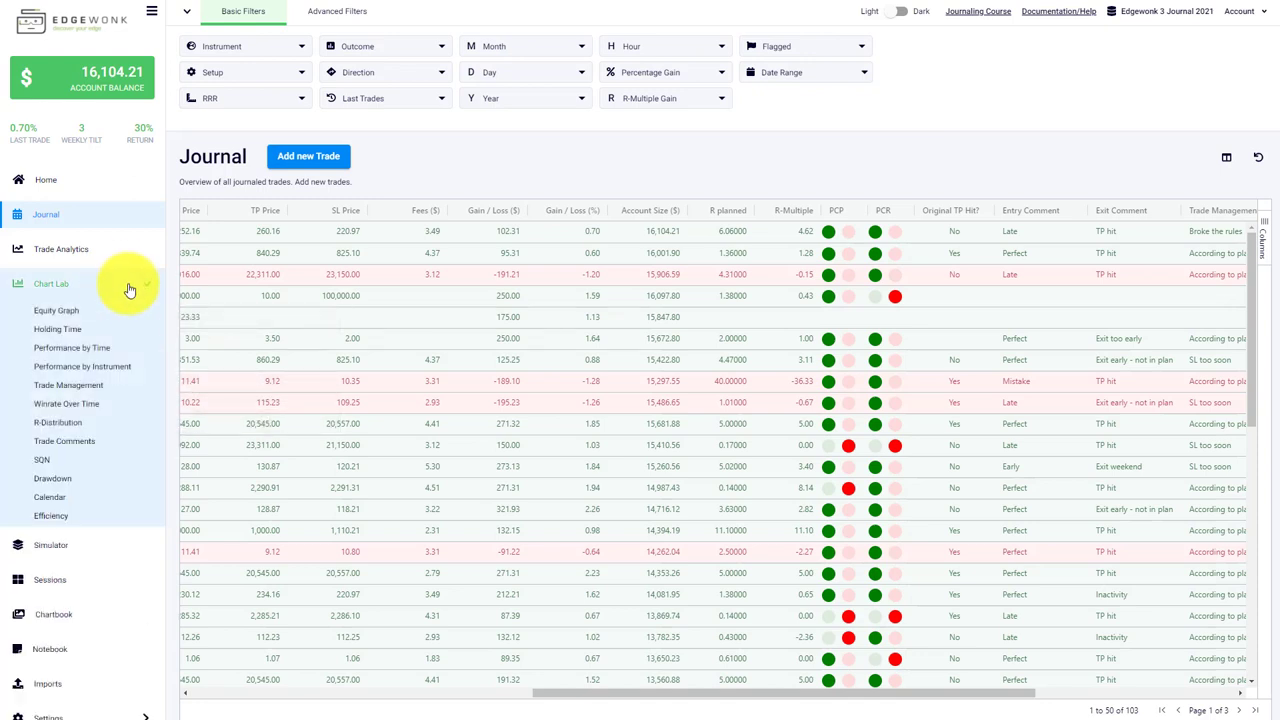
left_click(90, 403)
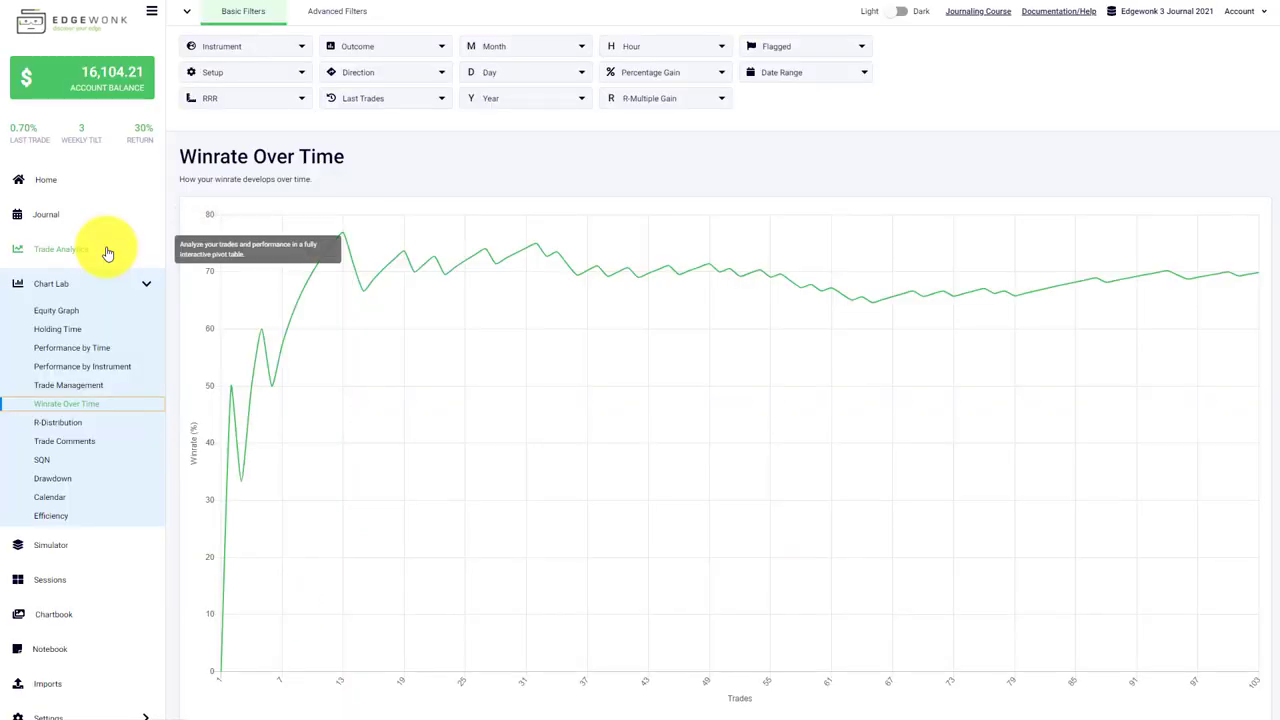
Group Trade Analytics by Outcome, expand Overall, and view the drawdown and updraw columns.
left_click(116, 256)
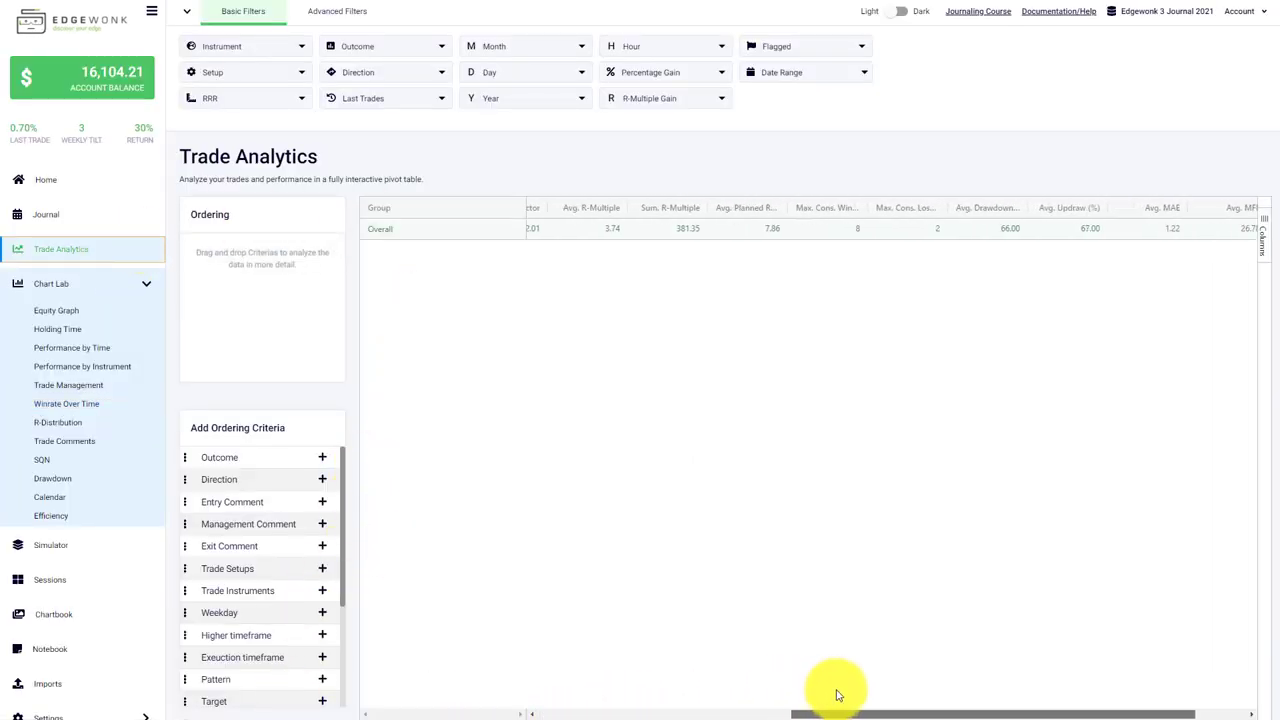
left_click_drag(574, 716, 880, 714)
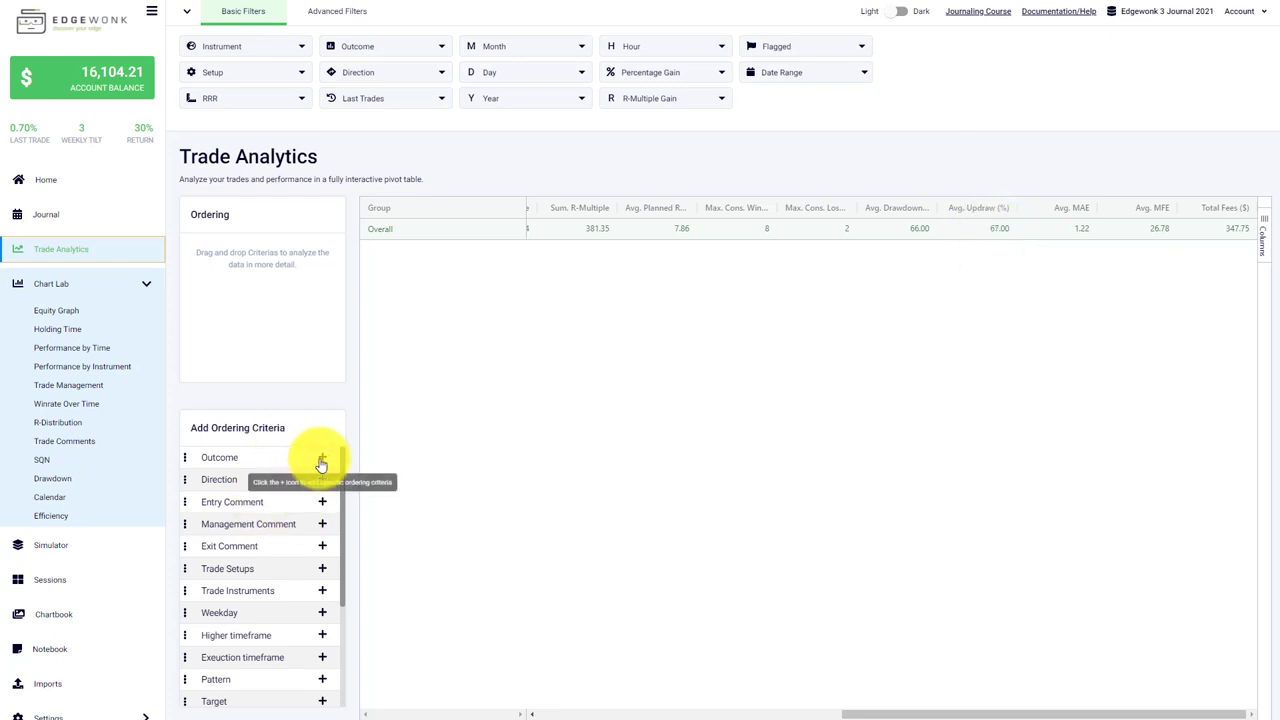
left_click(321, 462)
left_click_drag(894, 712, 525, 712)
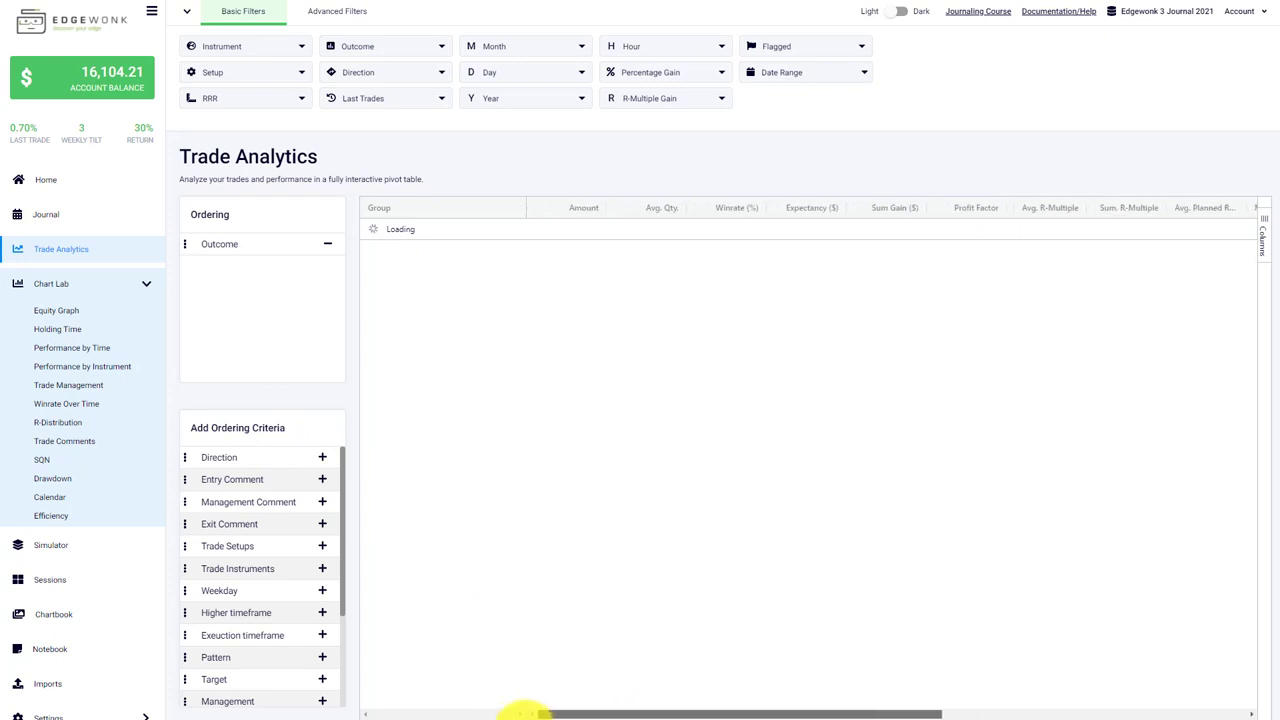
left_click(371, 229)
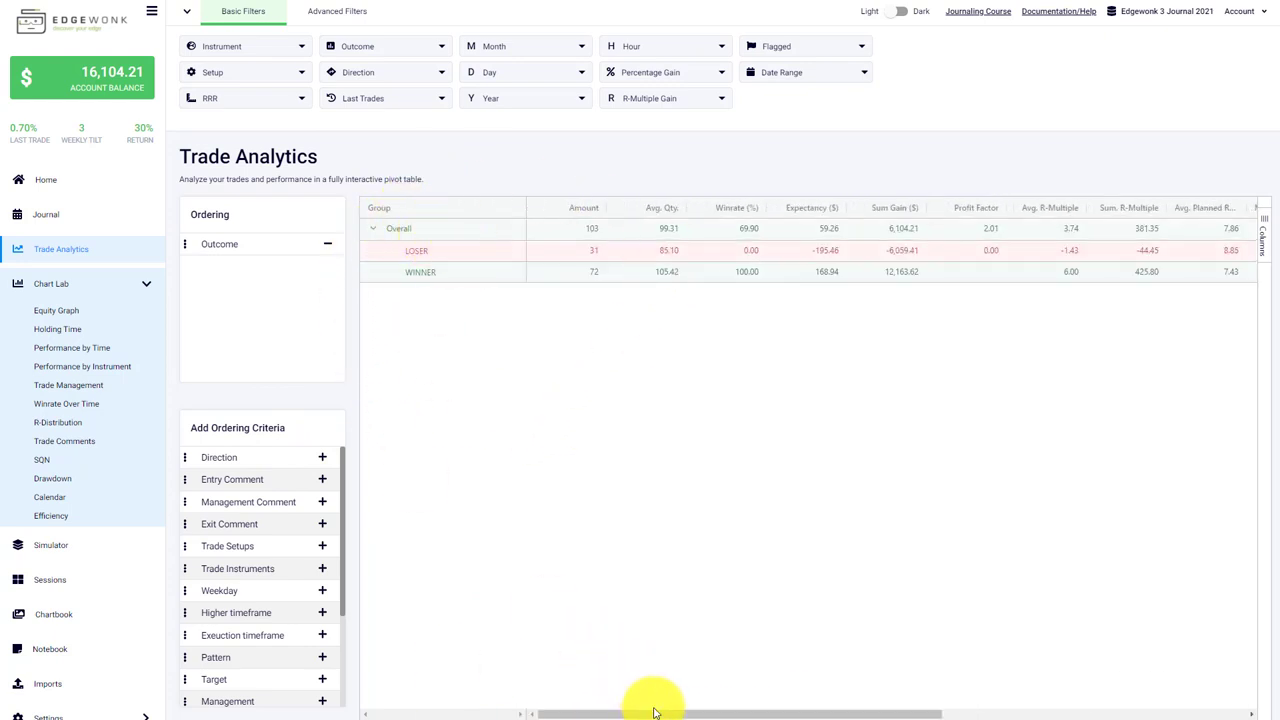
left_click_drag(655, 712, 1063, 712)
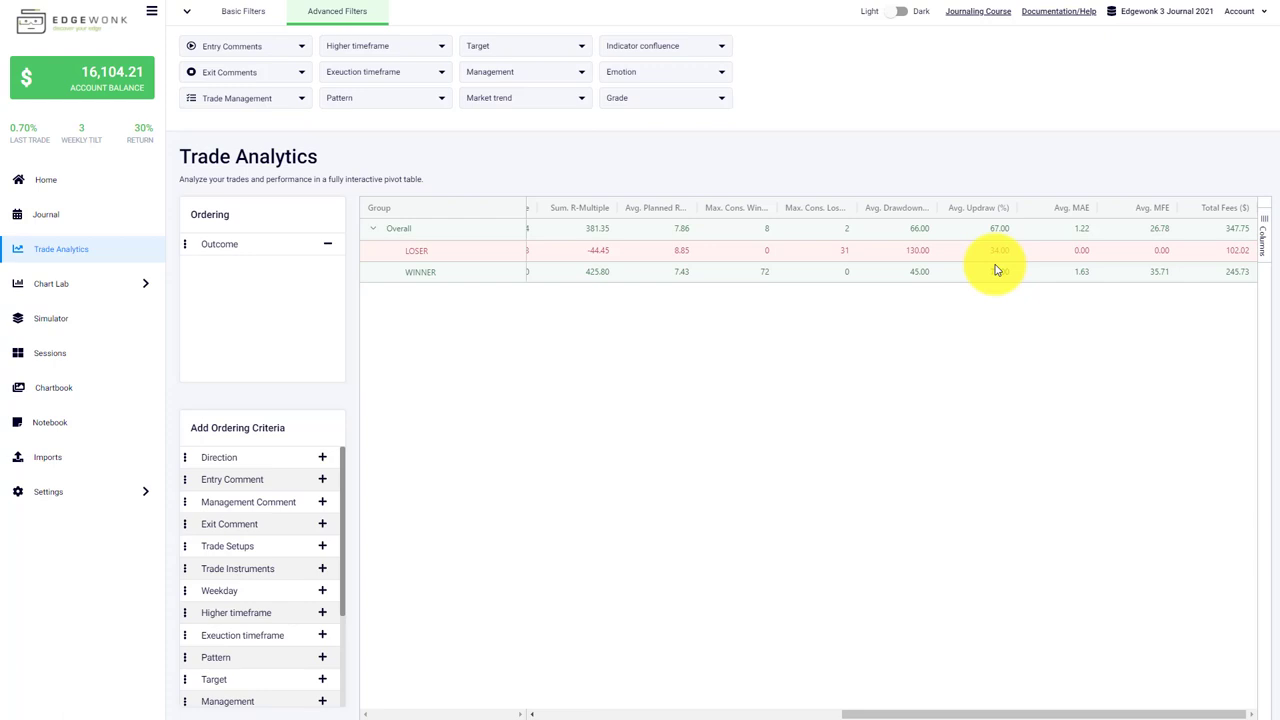
Inspect the Holding Time scatter chart in days, then return to Trade Analytics.
left_click(100, 285)
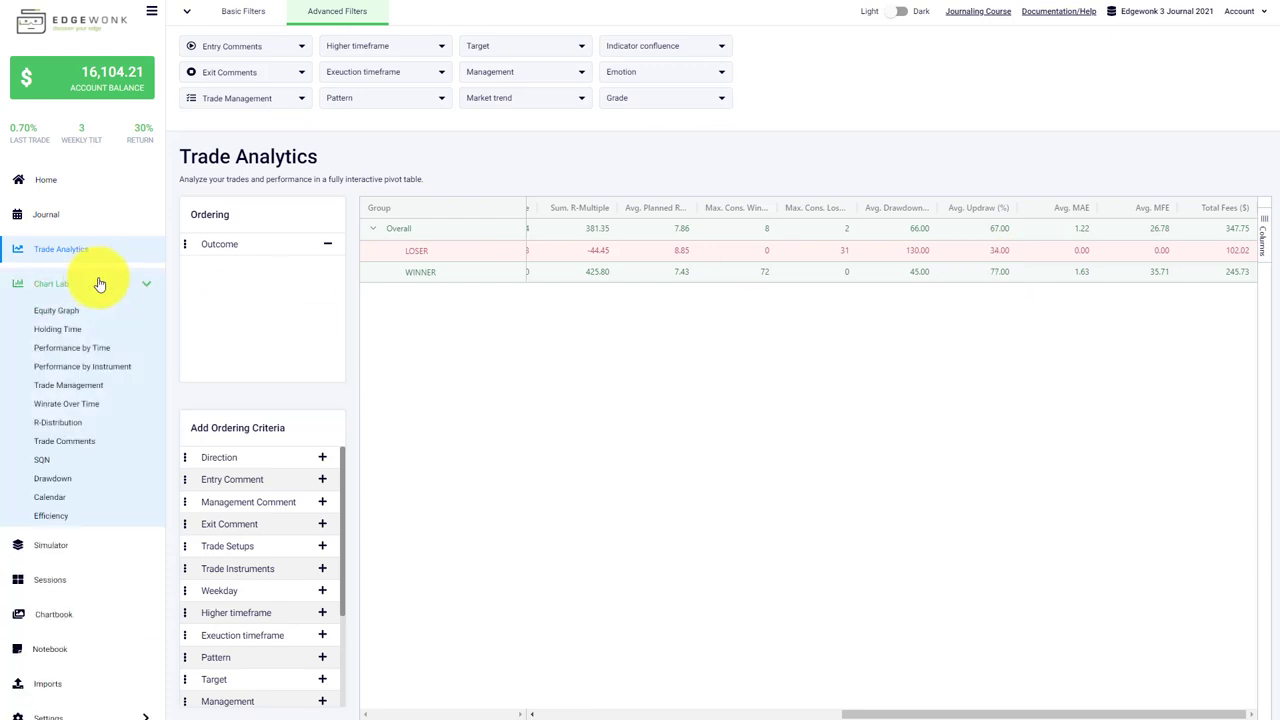
left_click(65, 331)
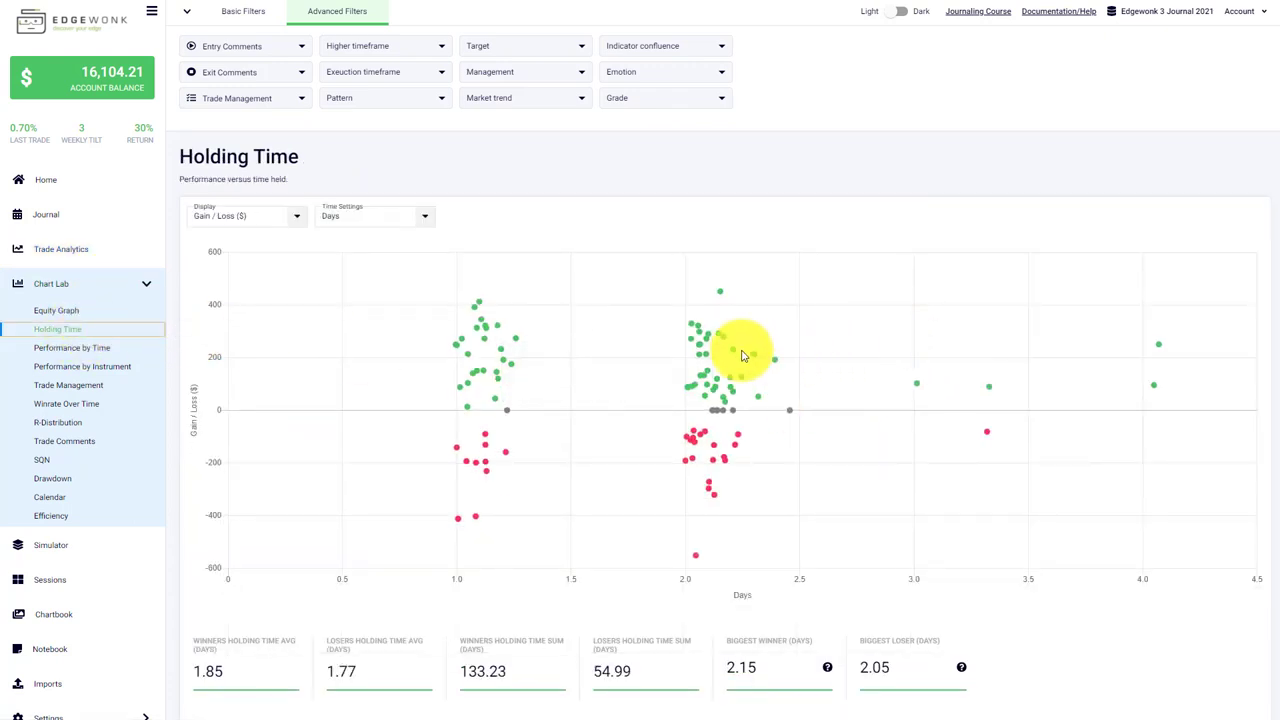
mouse_move(693, 443)
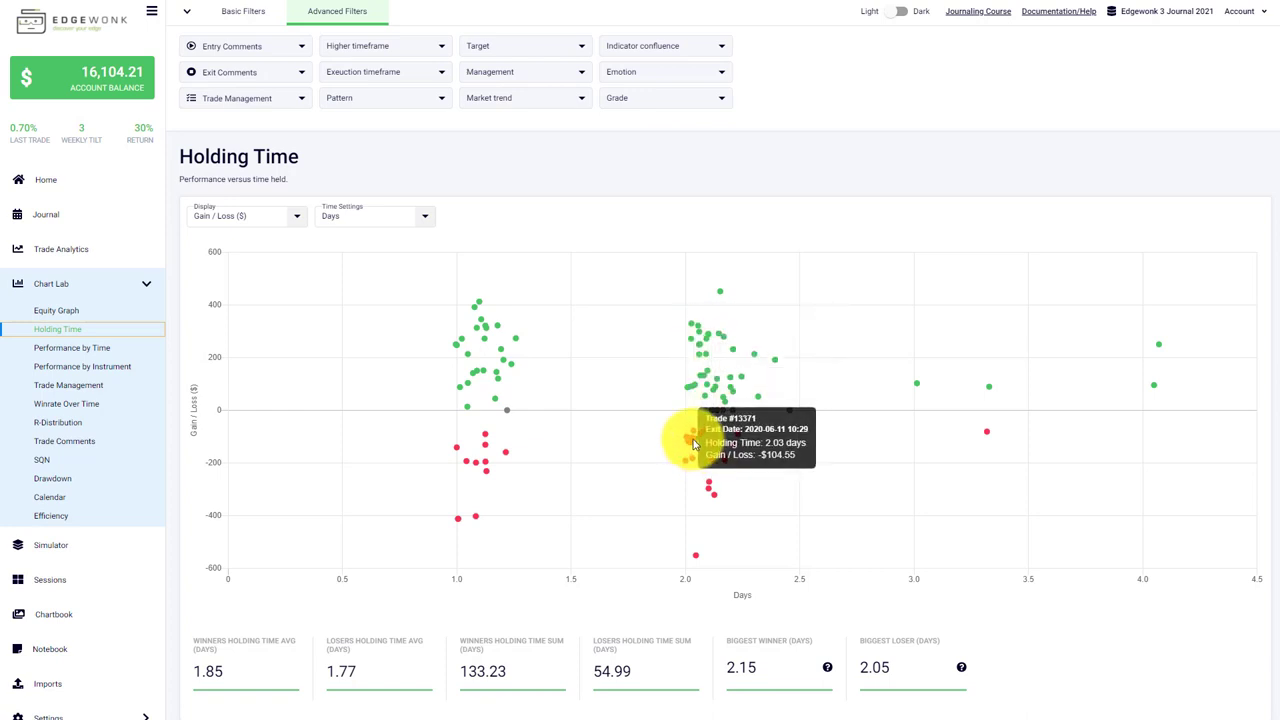
left_click(372, 219)
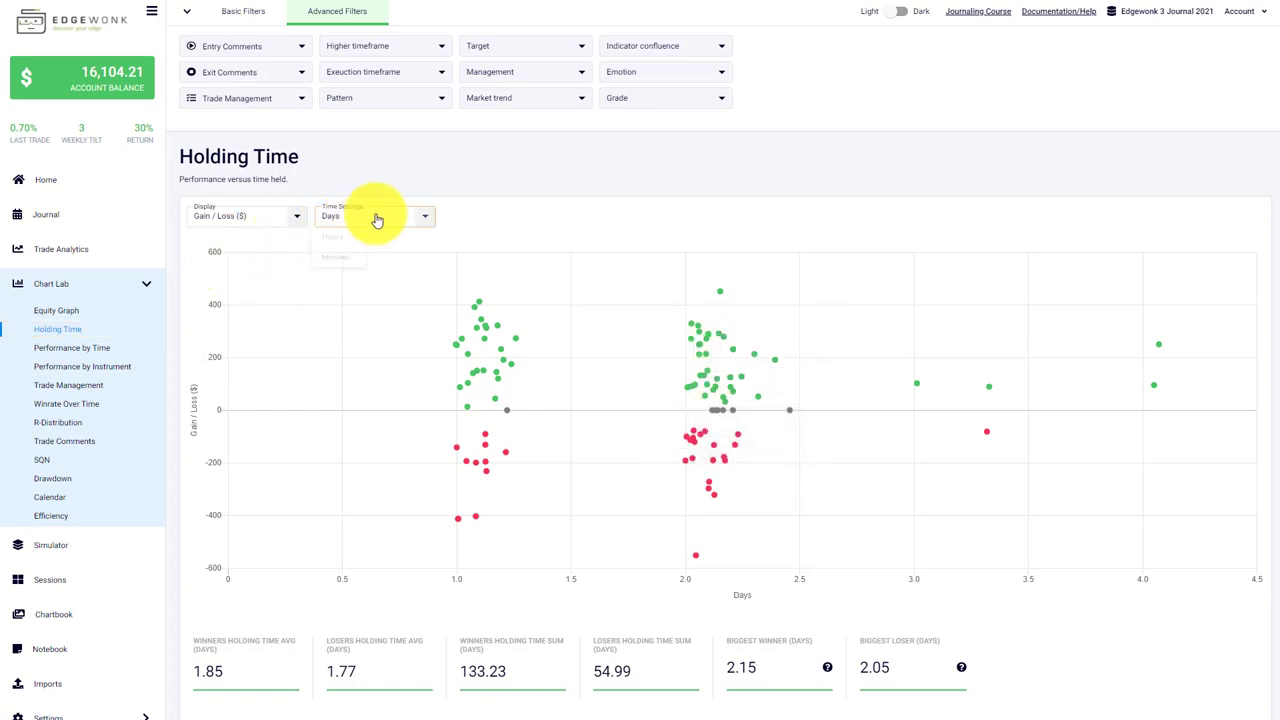
left_click(528, 226)
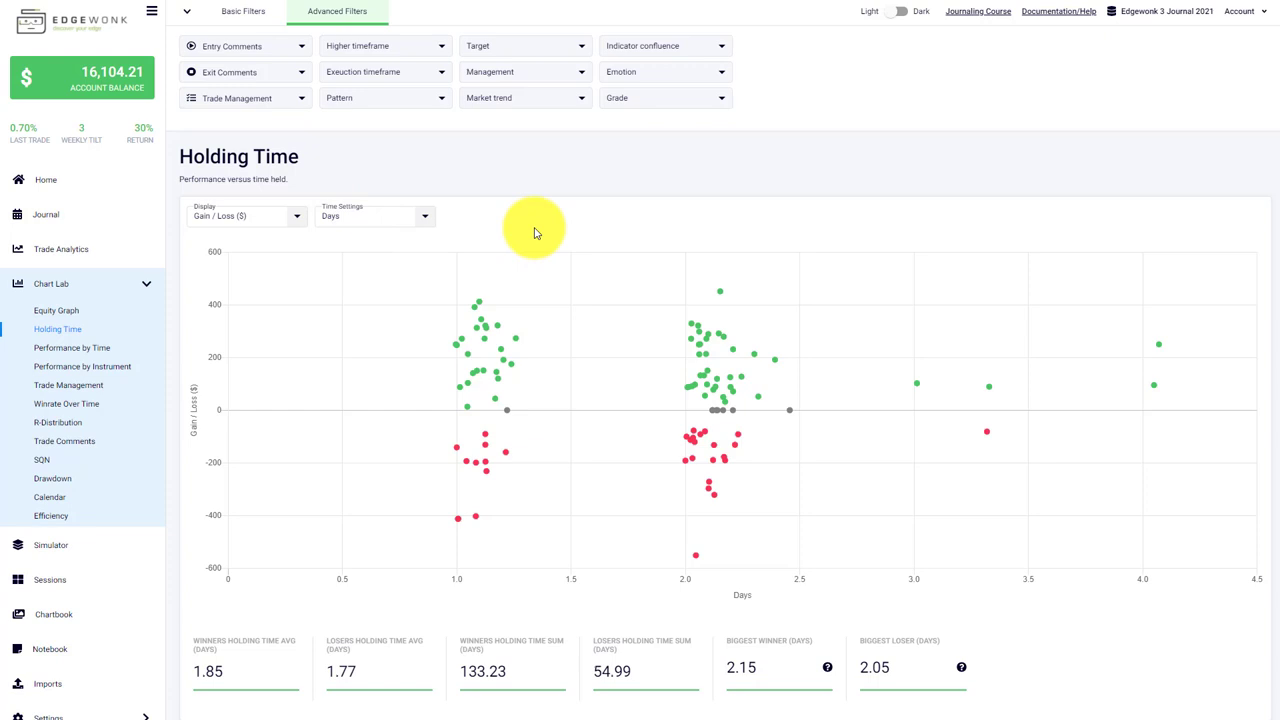
left_click(278, 222)
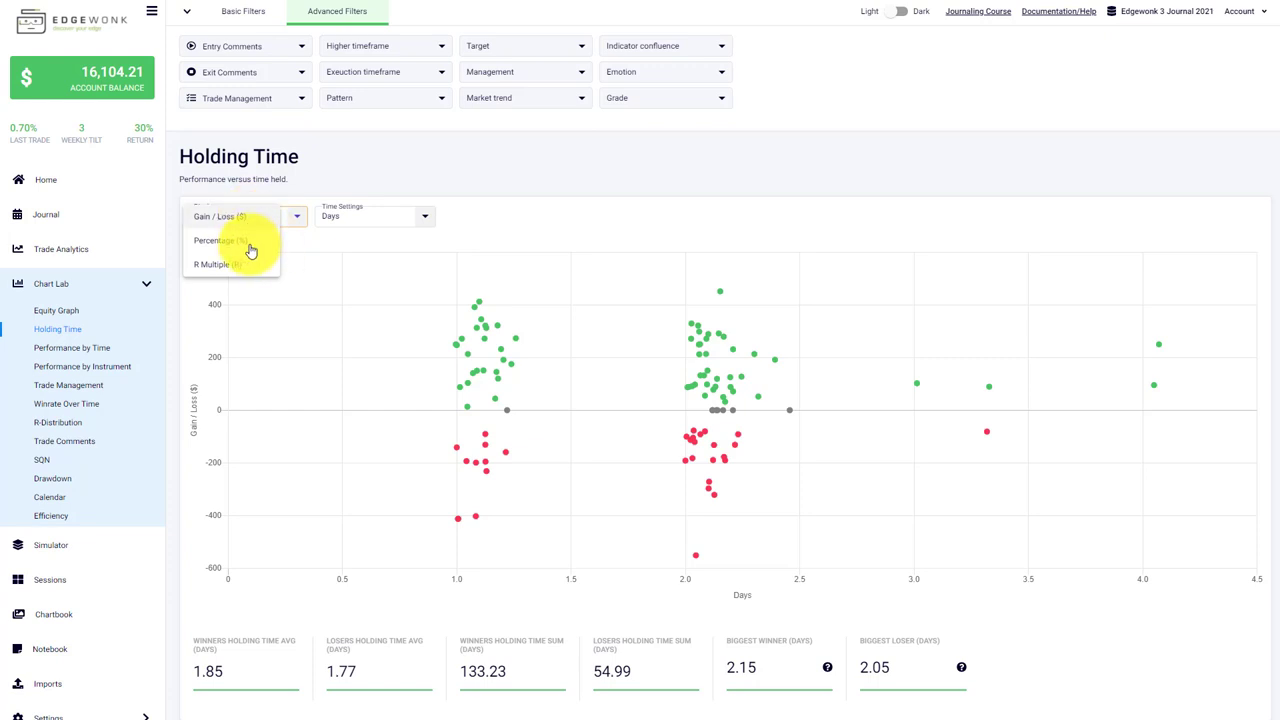
left_click(95, 249)
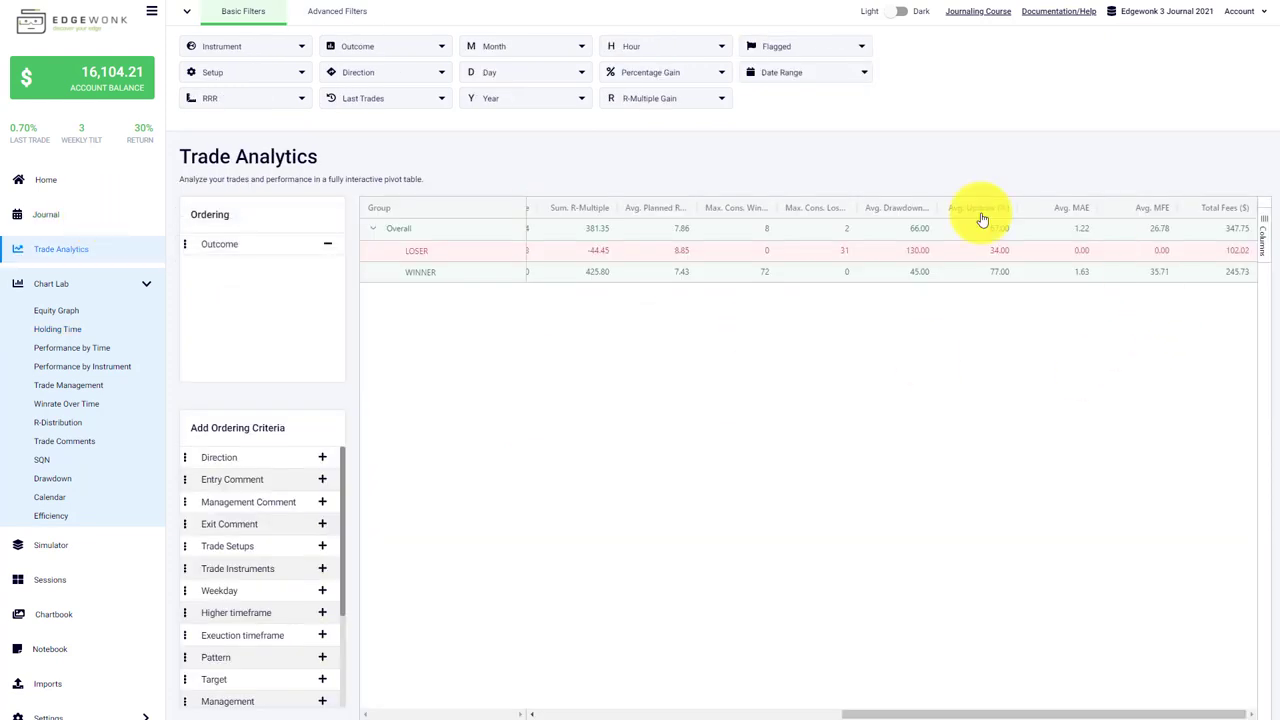
Check the TSLA trade's Highest Price in Advanced Trade Data, then cancel without saving.
left_click(52, 214)
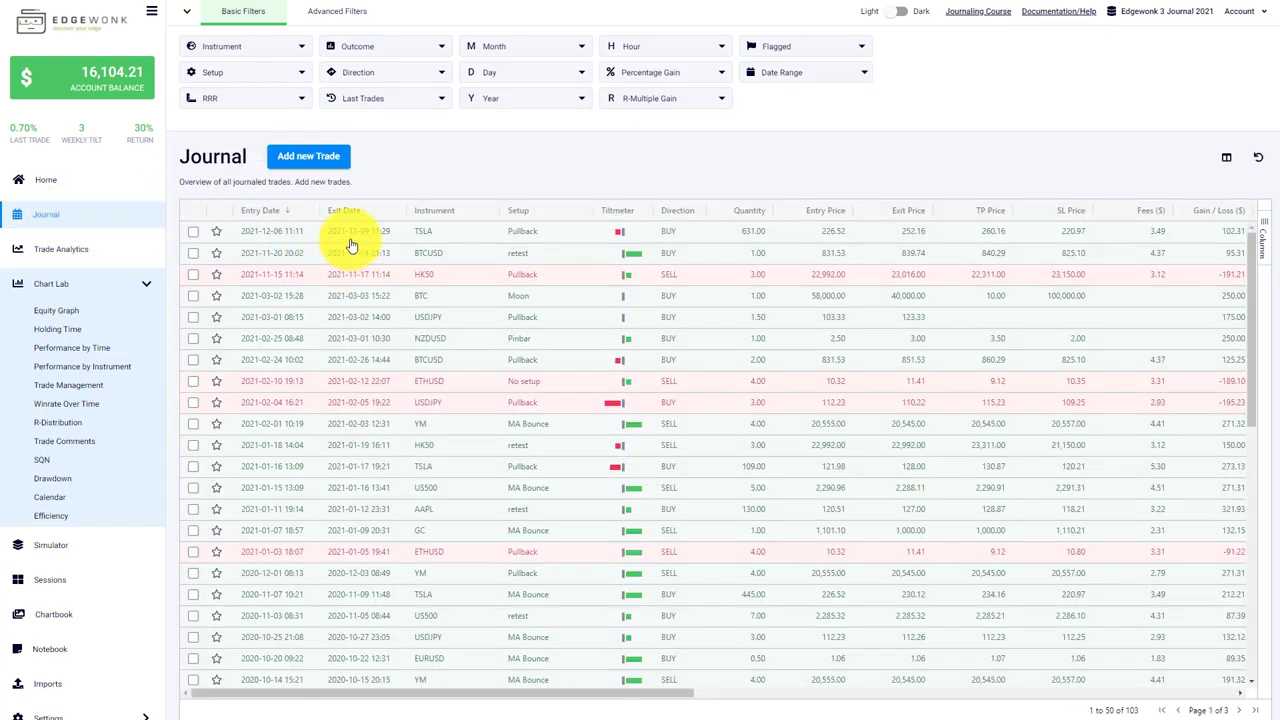
left_click(350, 240)
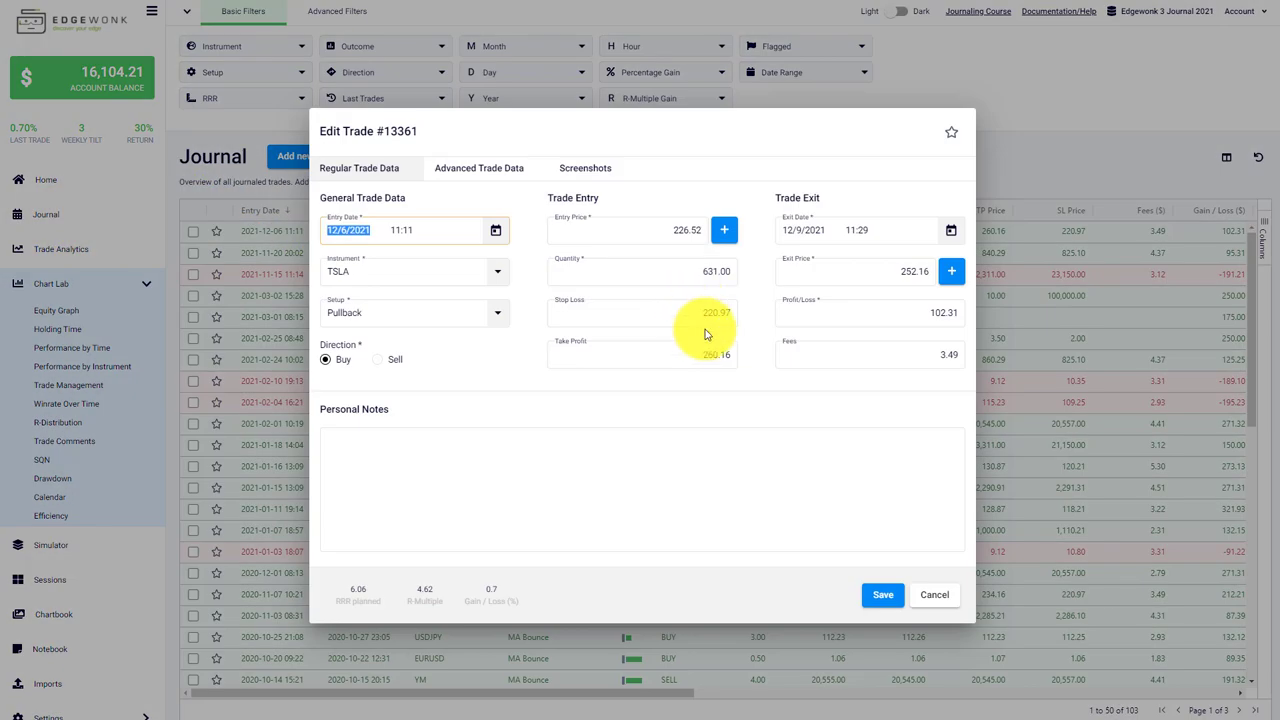
left_click(500, 170)
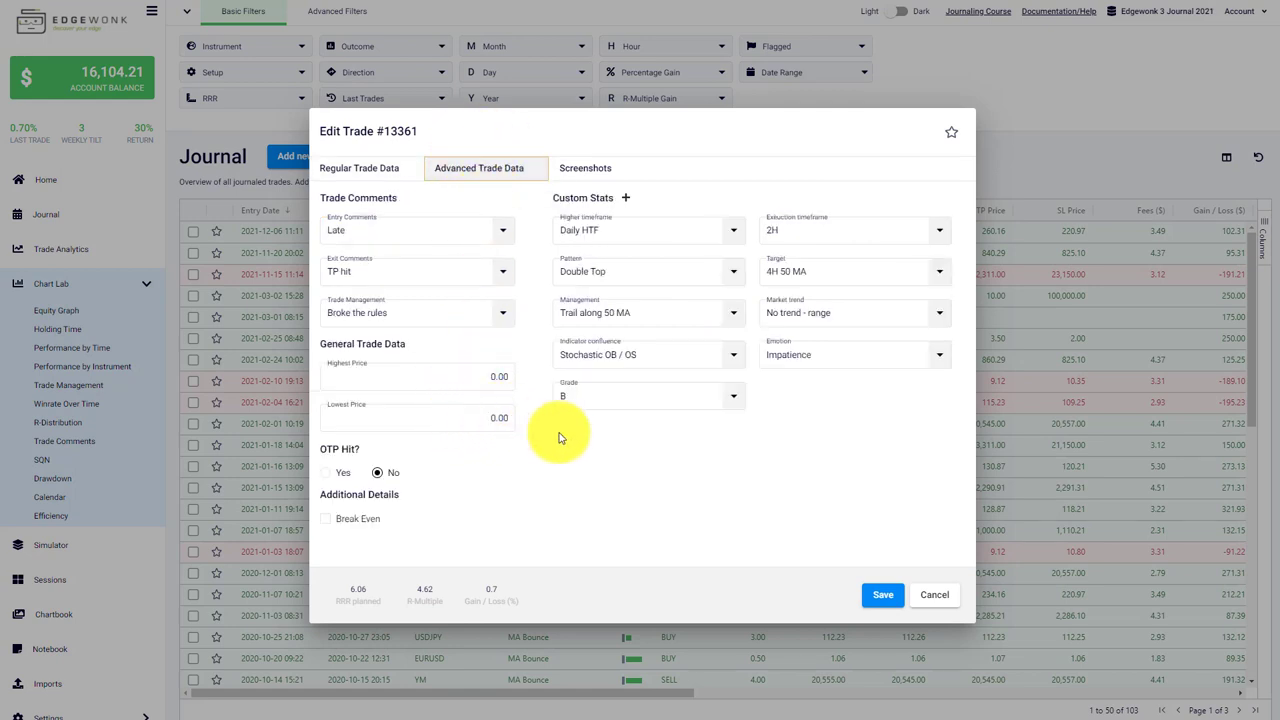
left_click(457, 375)
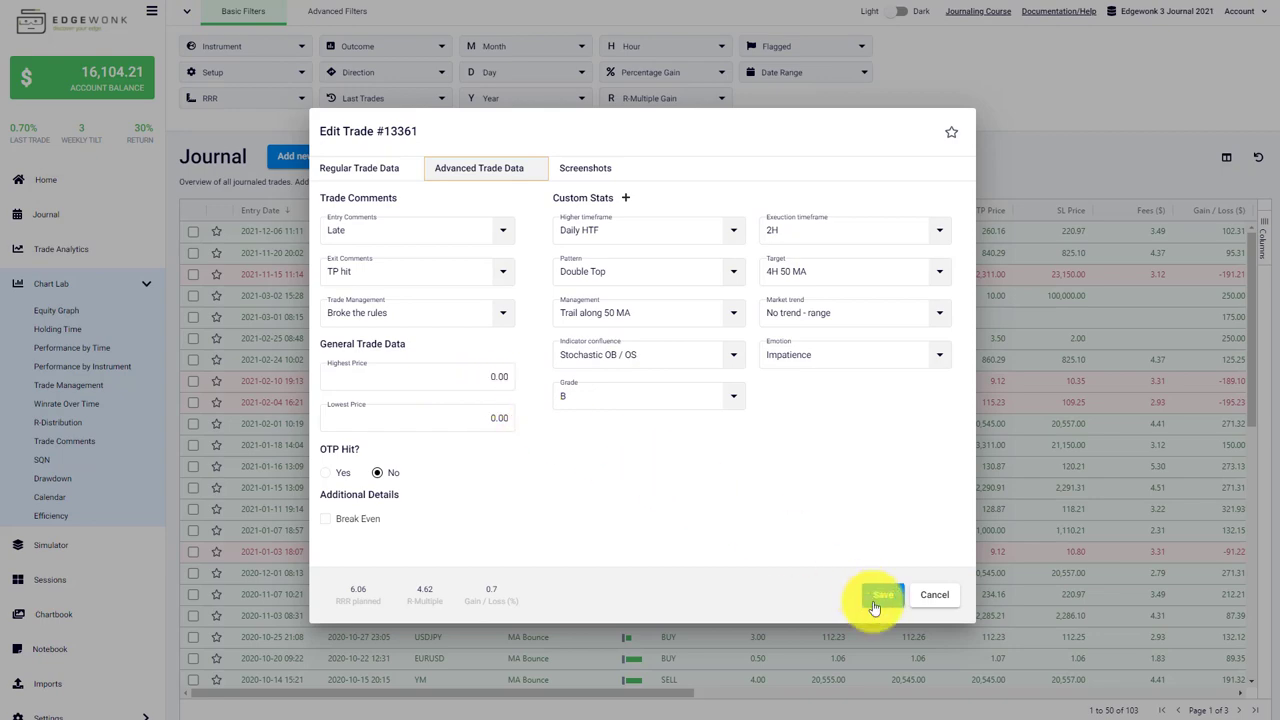
left_click(935, 597)
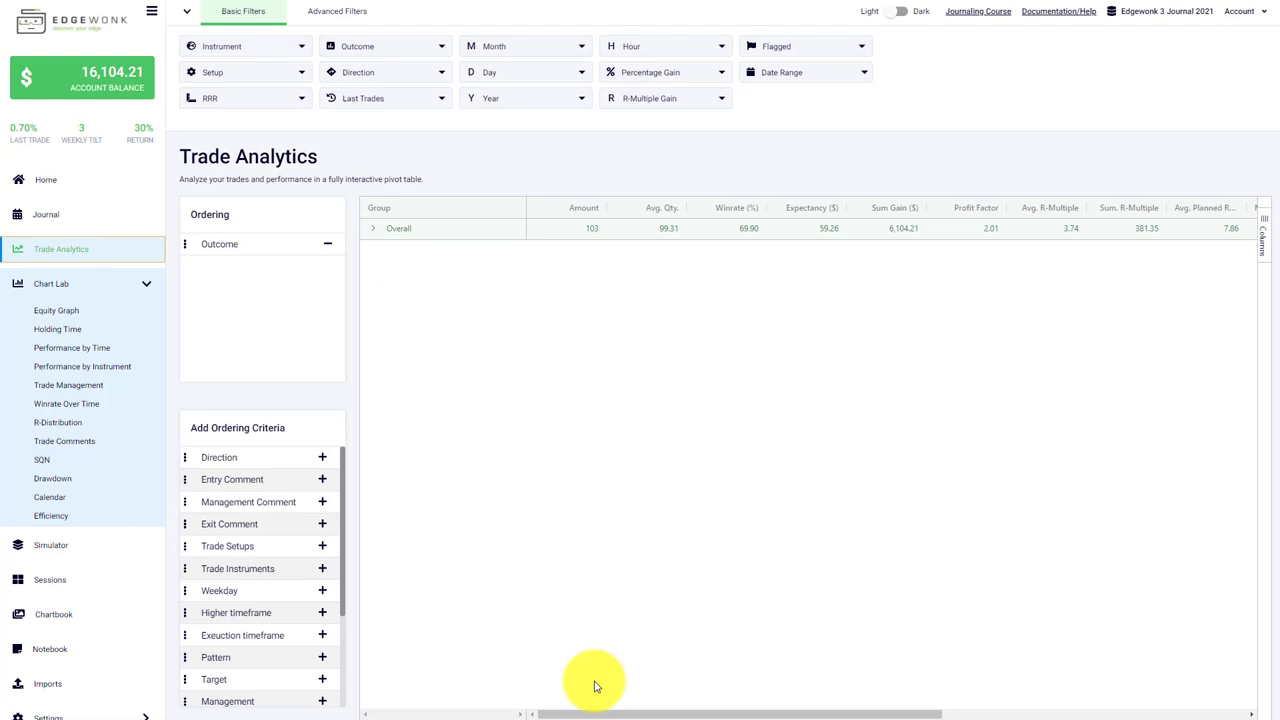
Scroll Trade Analytics to the Drawdown/Updraw columns and switch to Advanced Filters.
left_click_drag(620, 702, 966, 698)
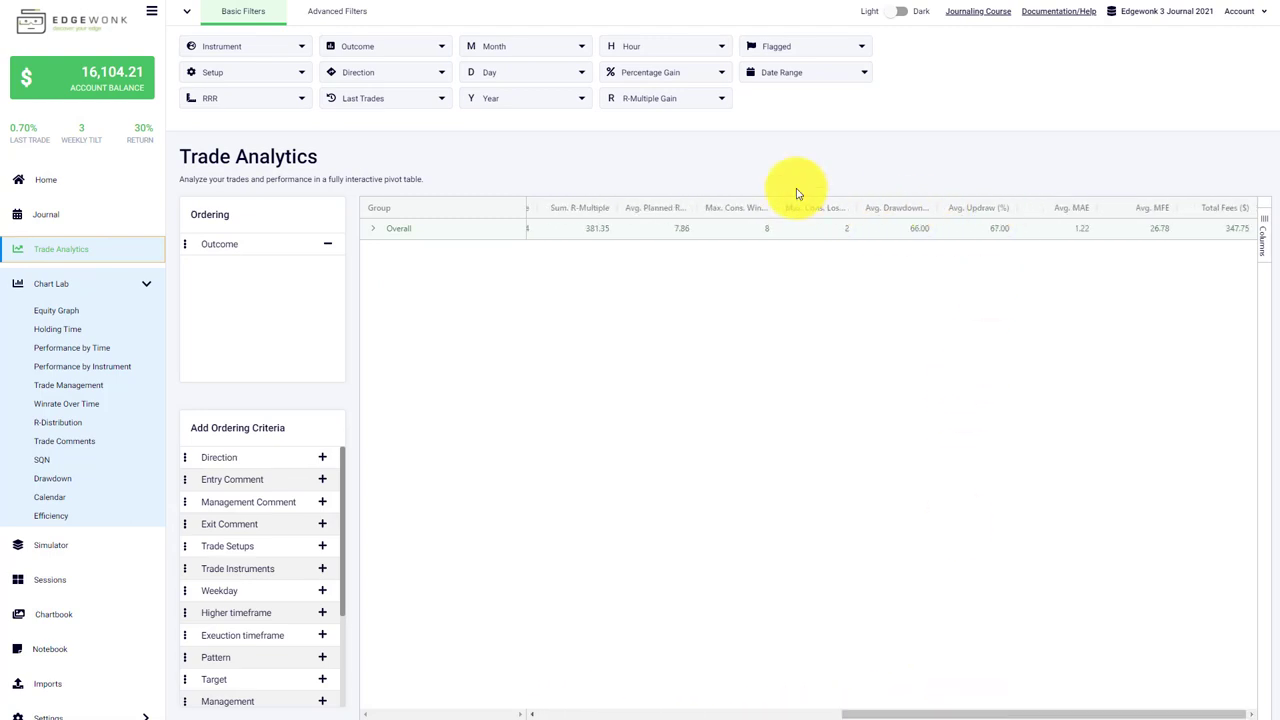
left_click(330, 12)
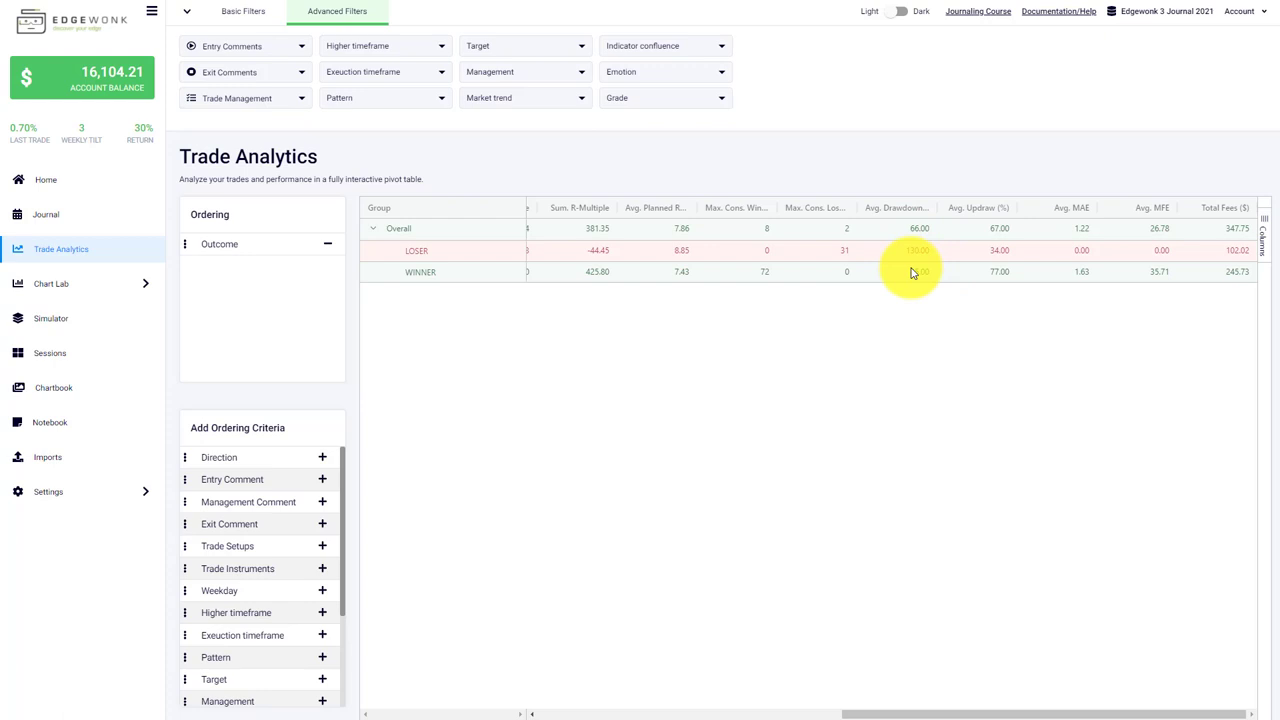
Open the Efficiency chart from the Chart Lab list.
left_click(71, 283)
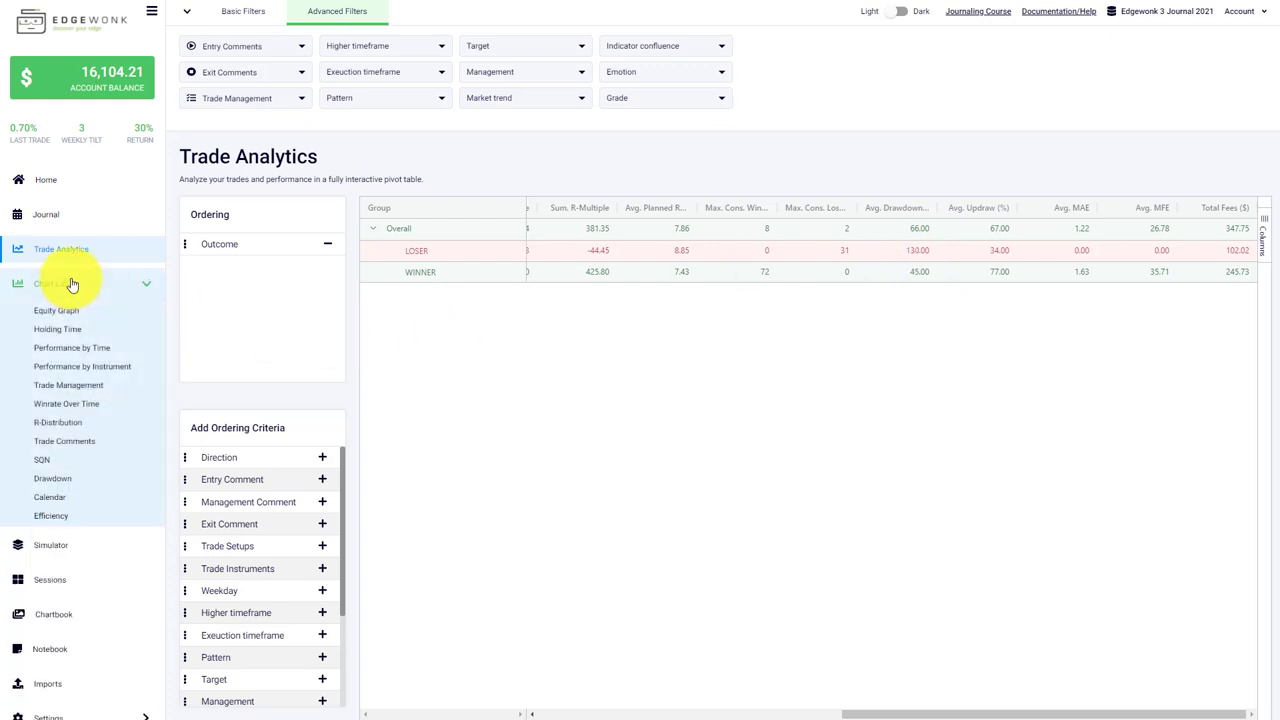
left_click(65, 516)
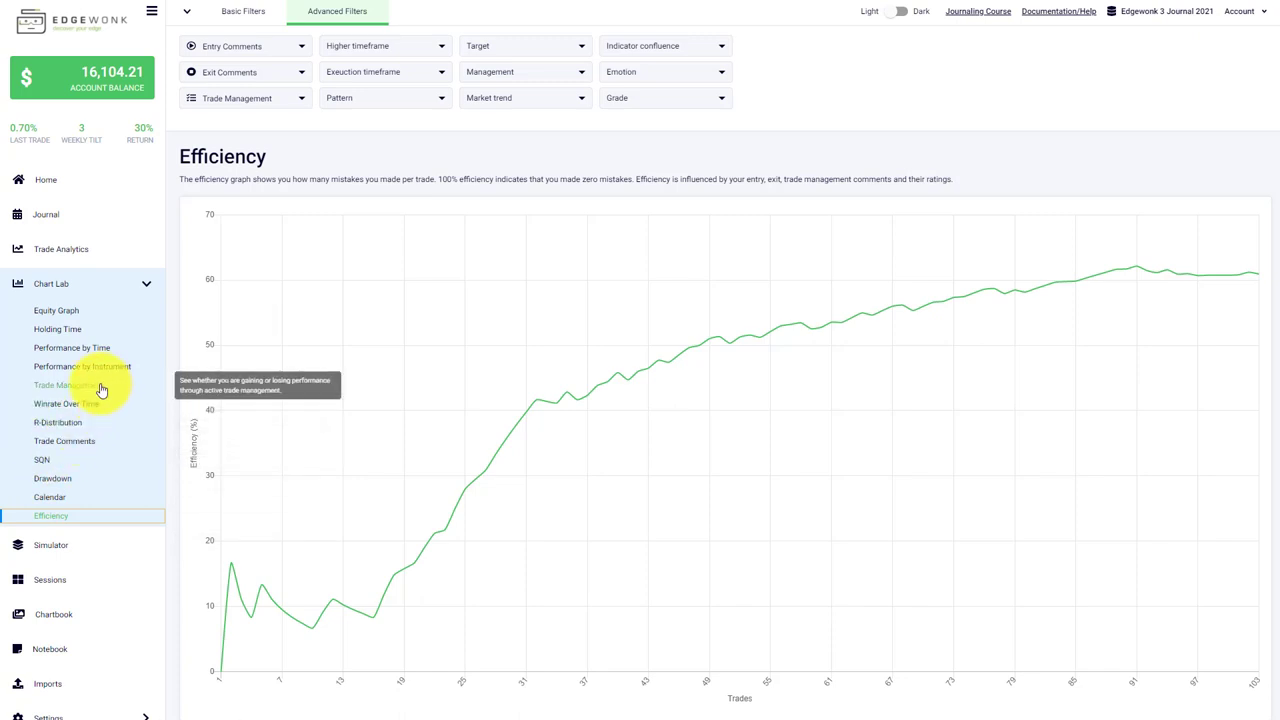
Open the Trade Management chart under Chart Lab.
left_click(99, 388)
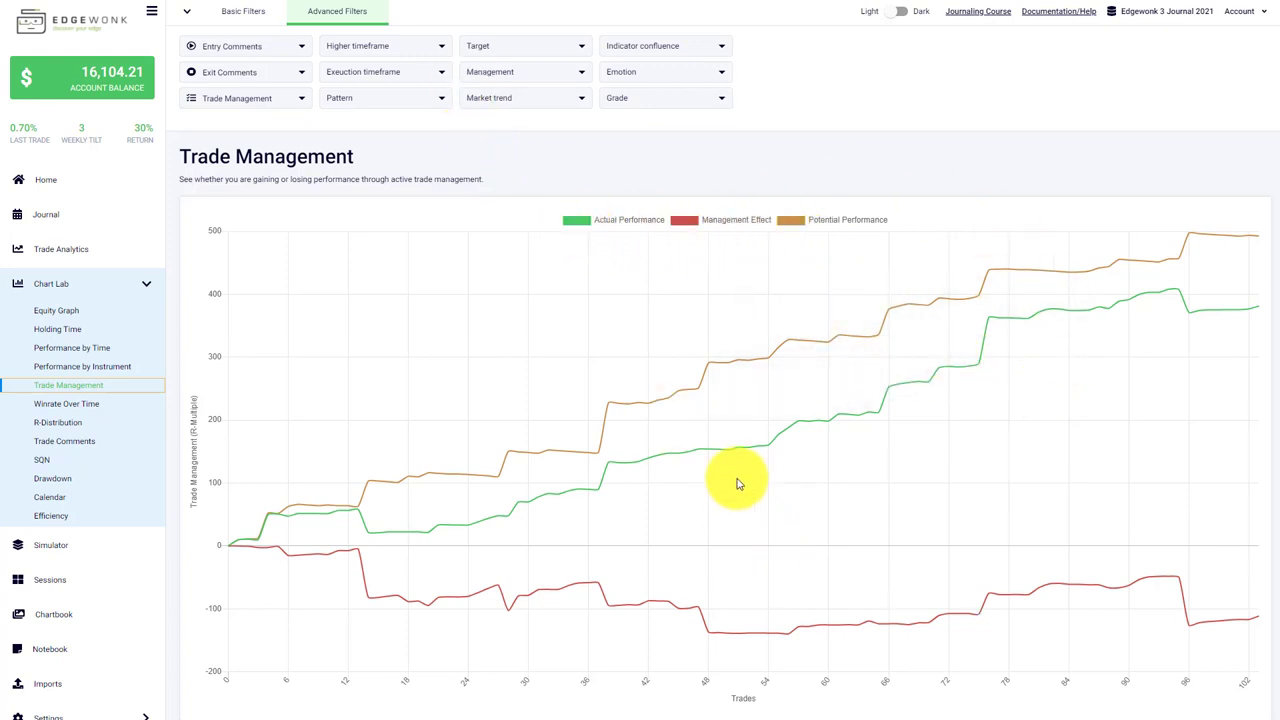
left_click(252, 45)
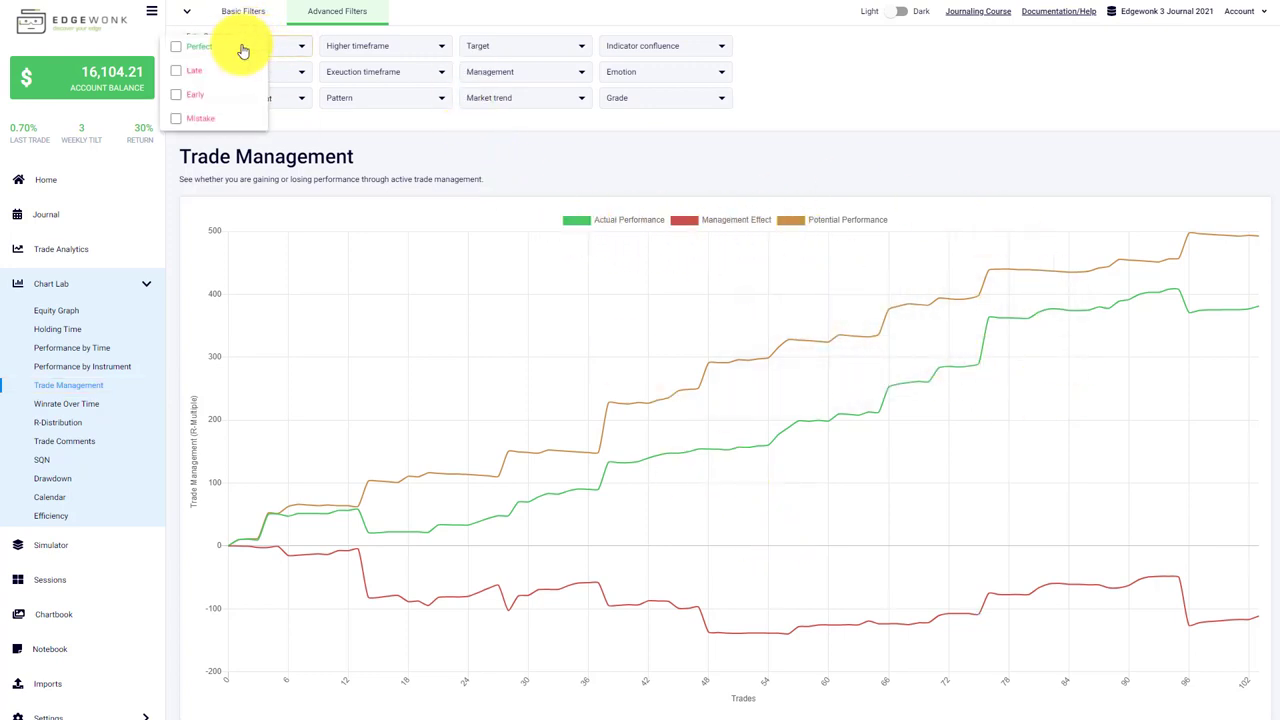
left_click(286, 137)
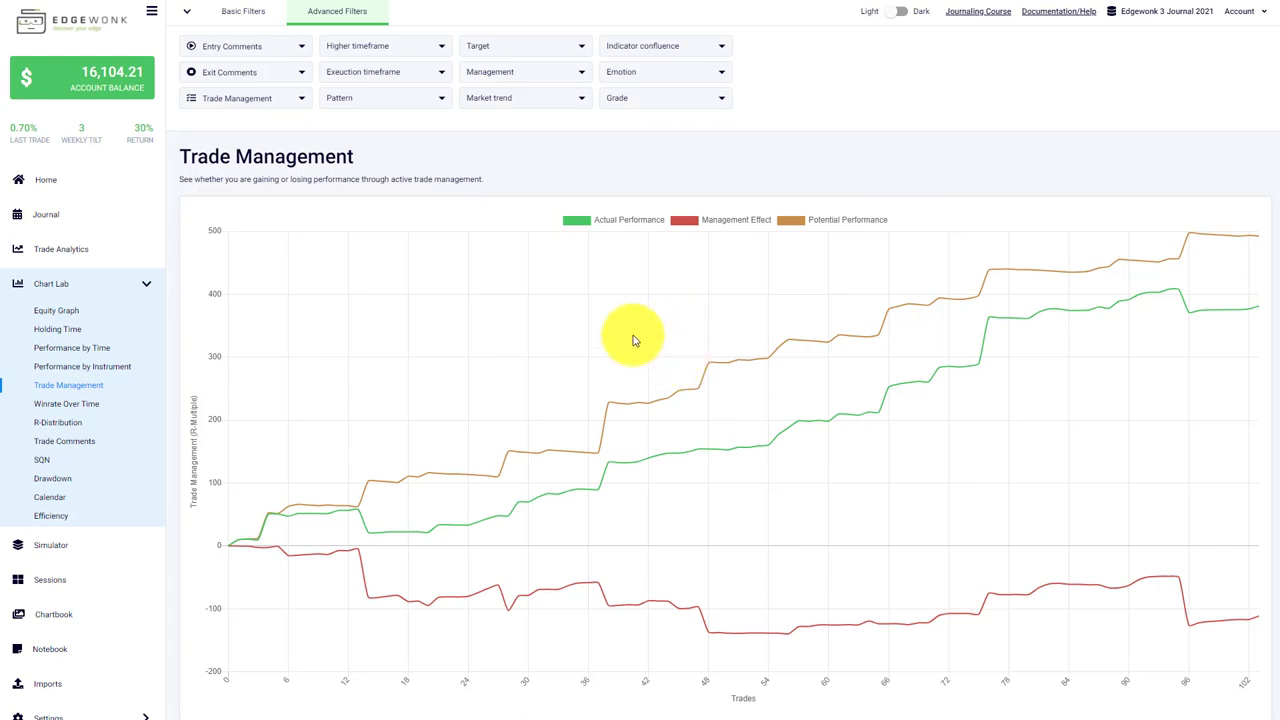
Reopen the Journal and scroll right to the green and red PCP/PCR markers.
left_click(104, 226)
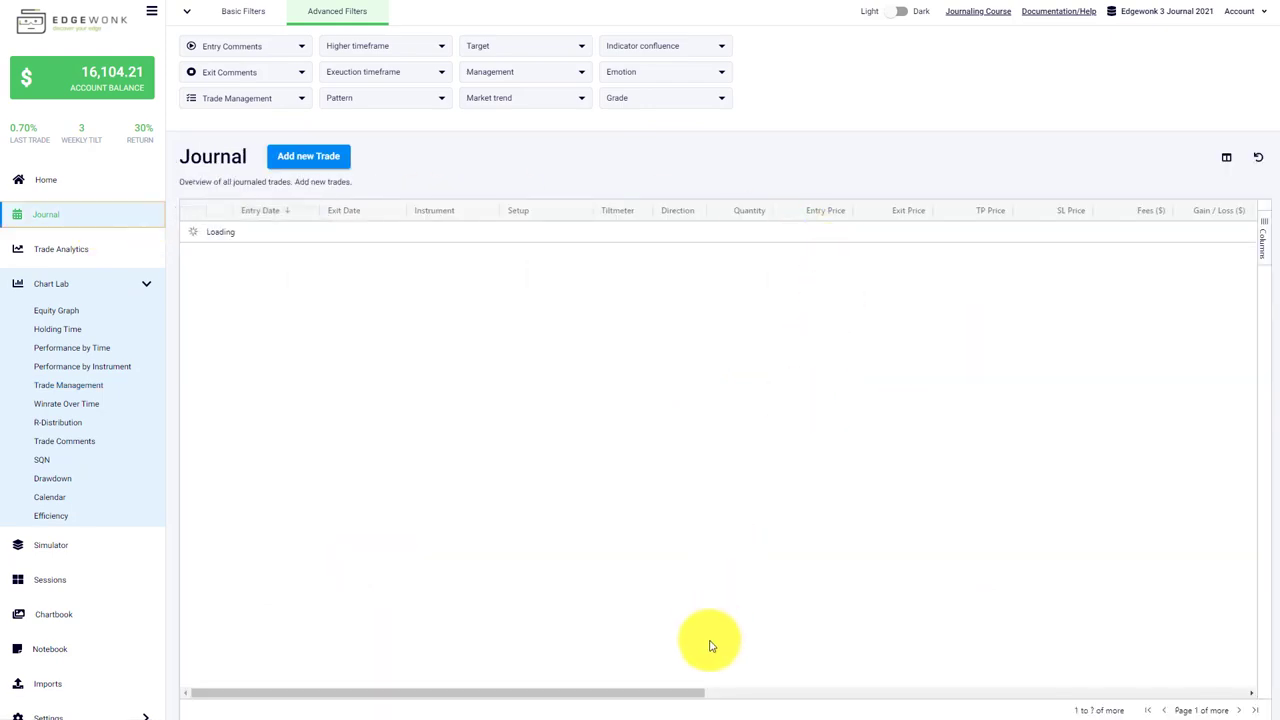
left_click_drag(670, 692, 985, 692)
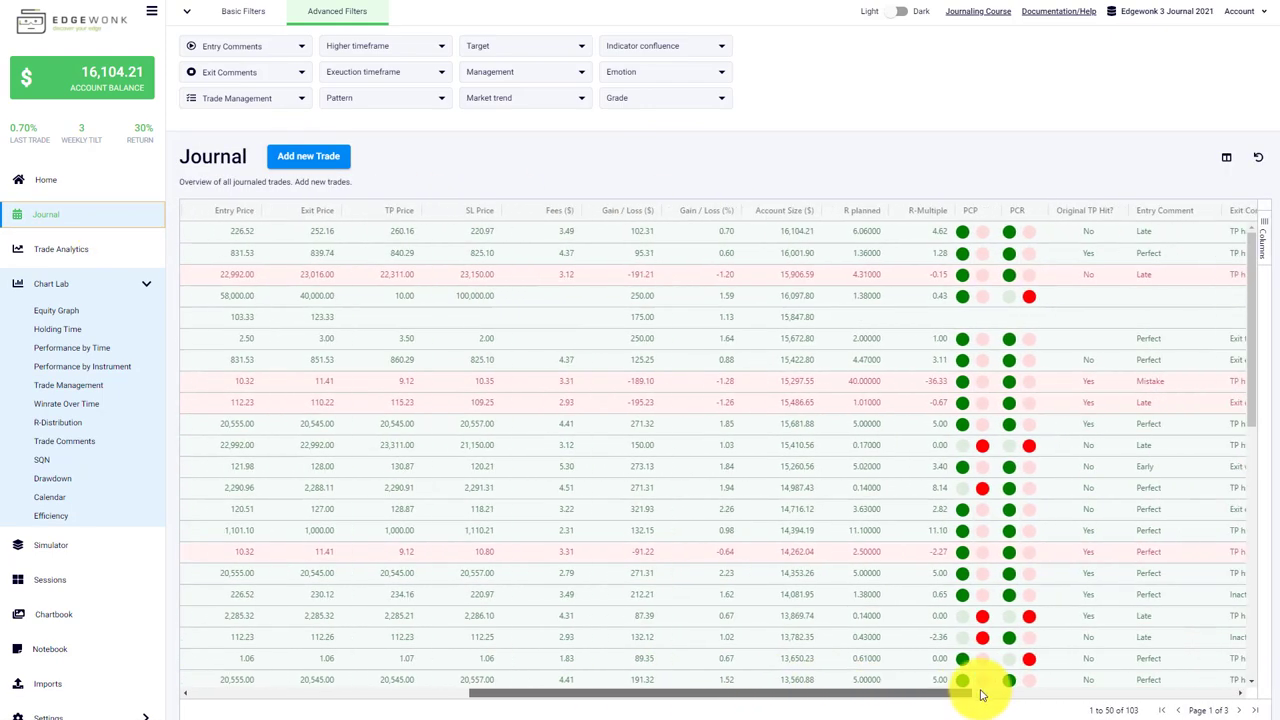